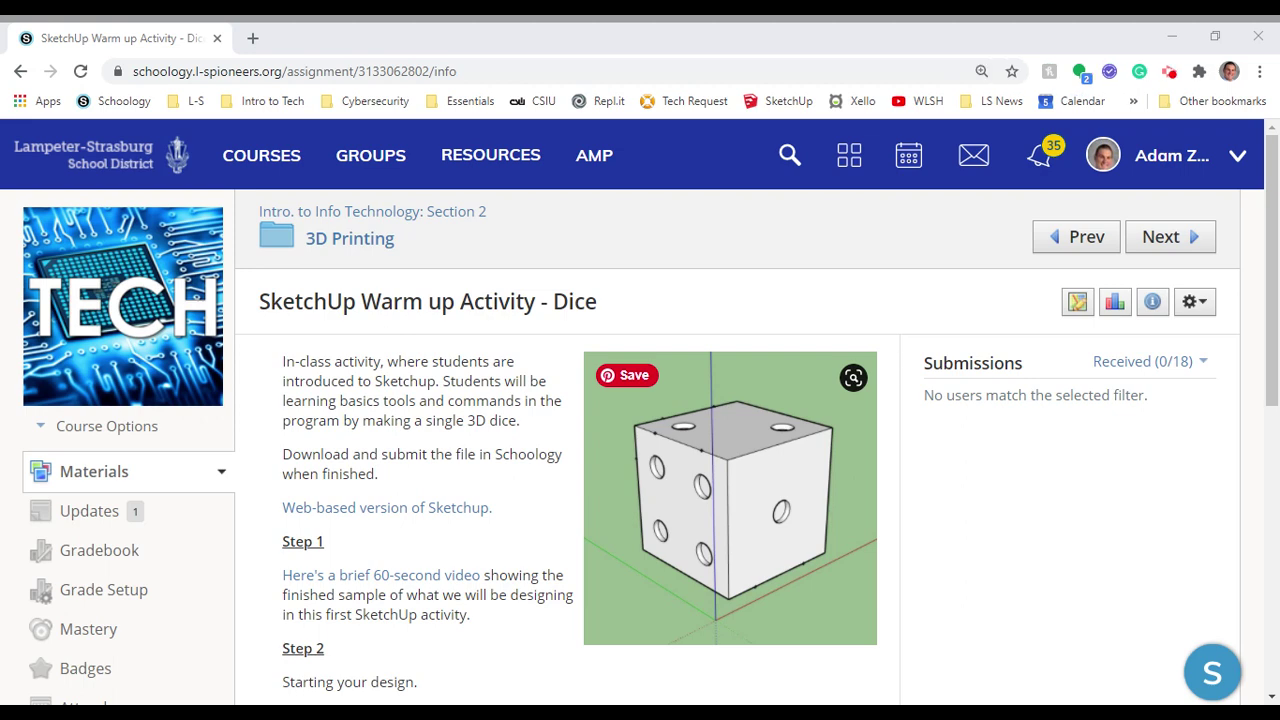
Open the web-based SketchUp link from the Dice warm-up assignment in a new tab.
left_click(389, 509)
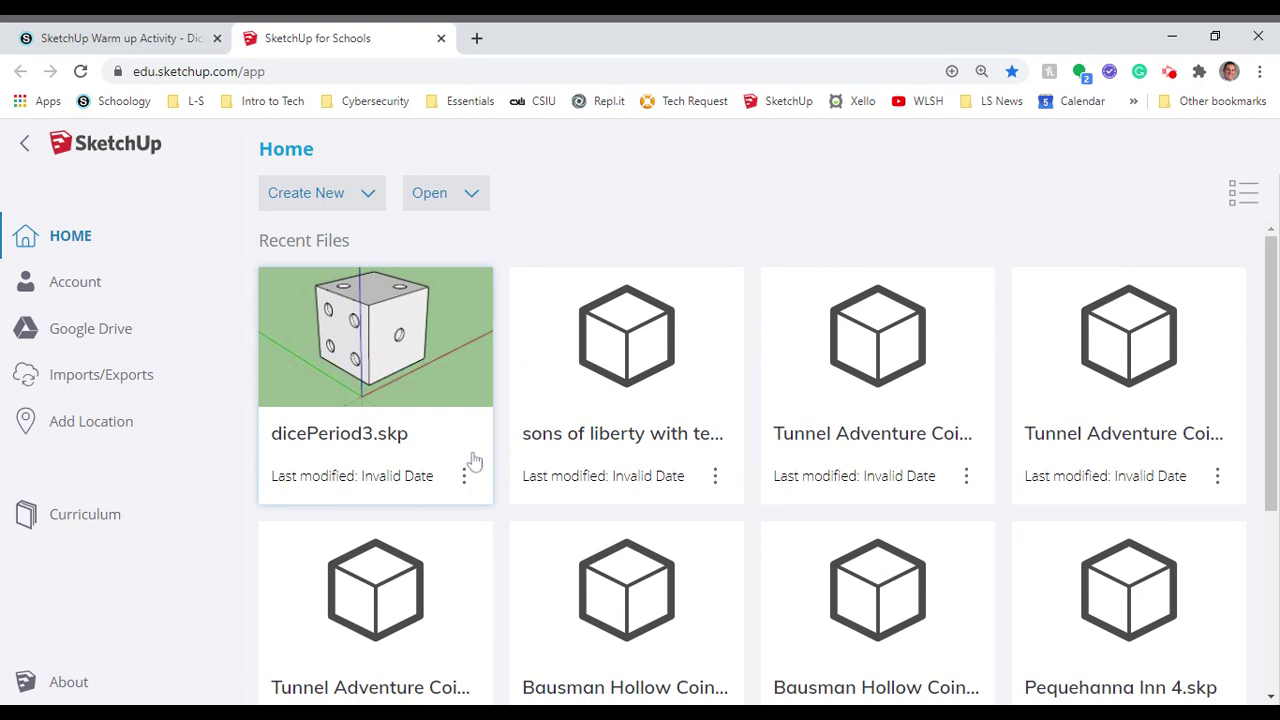
Create a new untitled model from the Simple Template - Feet and Inches.
left_click(316, 200)
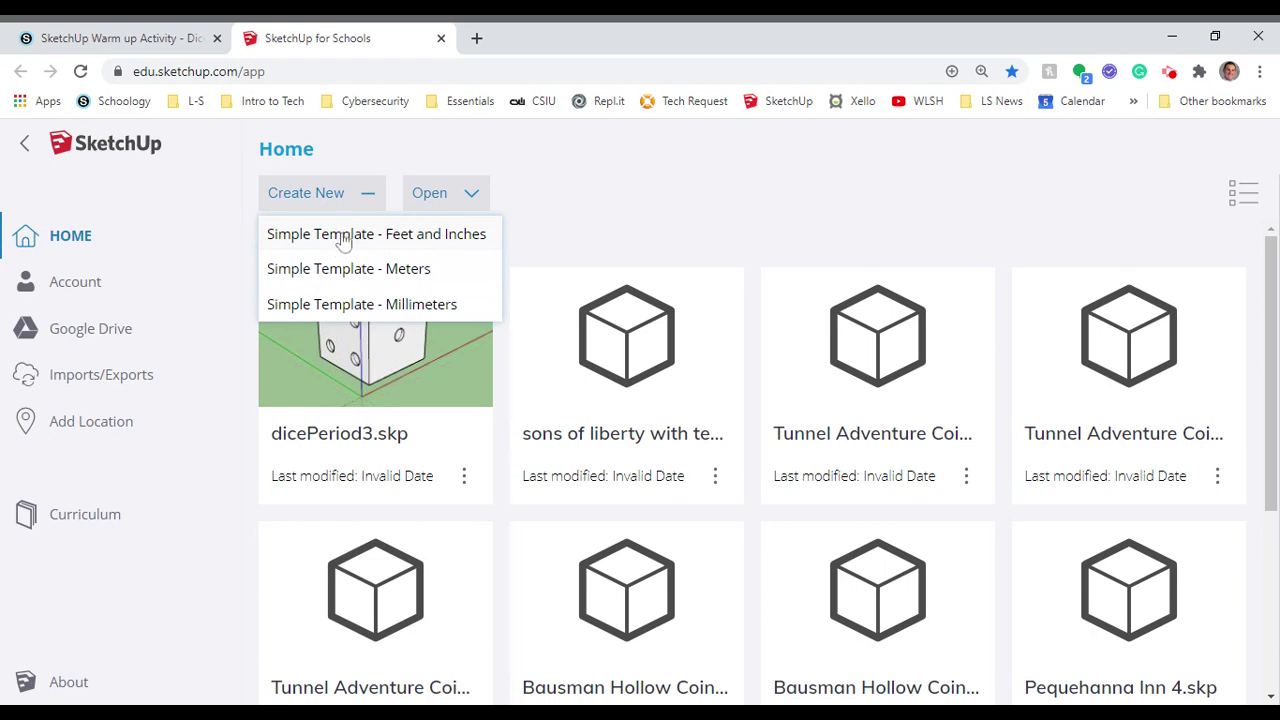
left_click(343, 240)
left_click(347, 236)
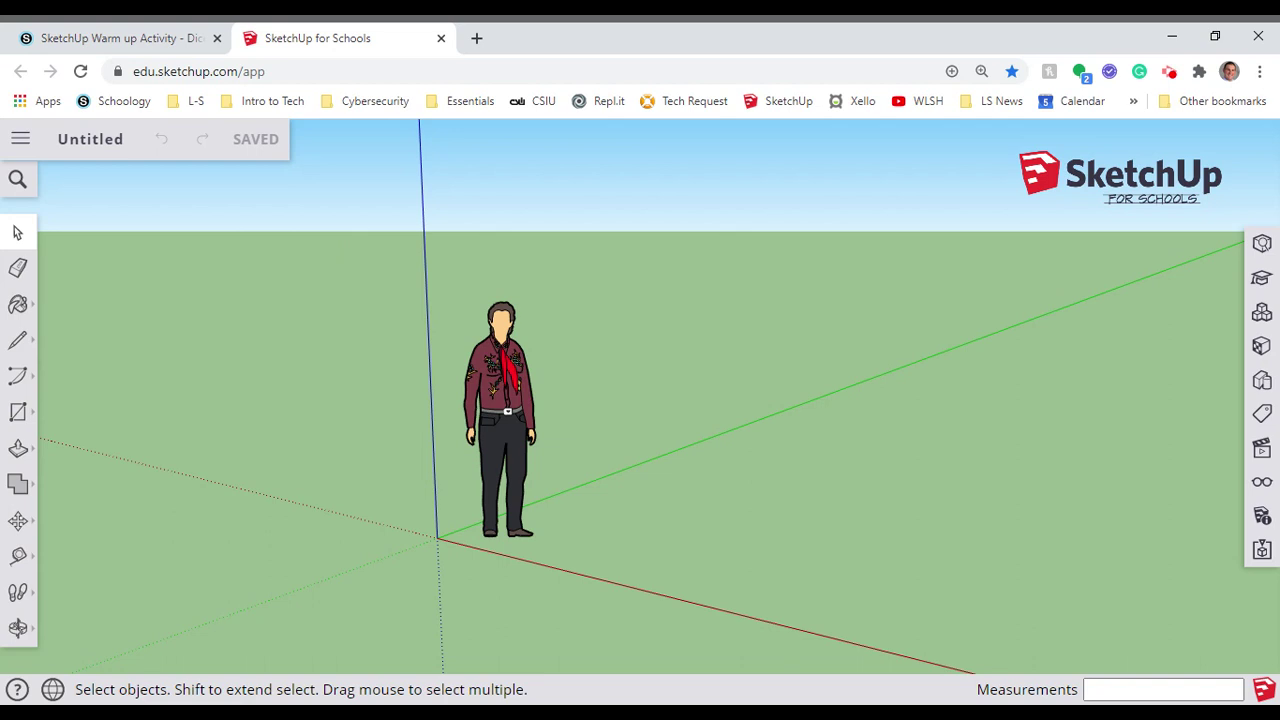
Select the default person figure and delete it from the model.
left_click(505, 442)
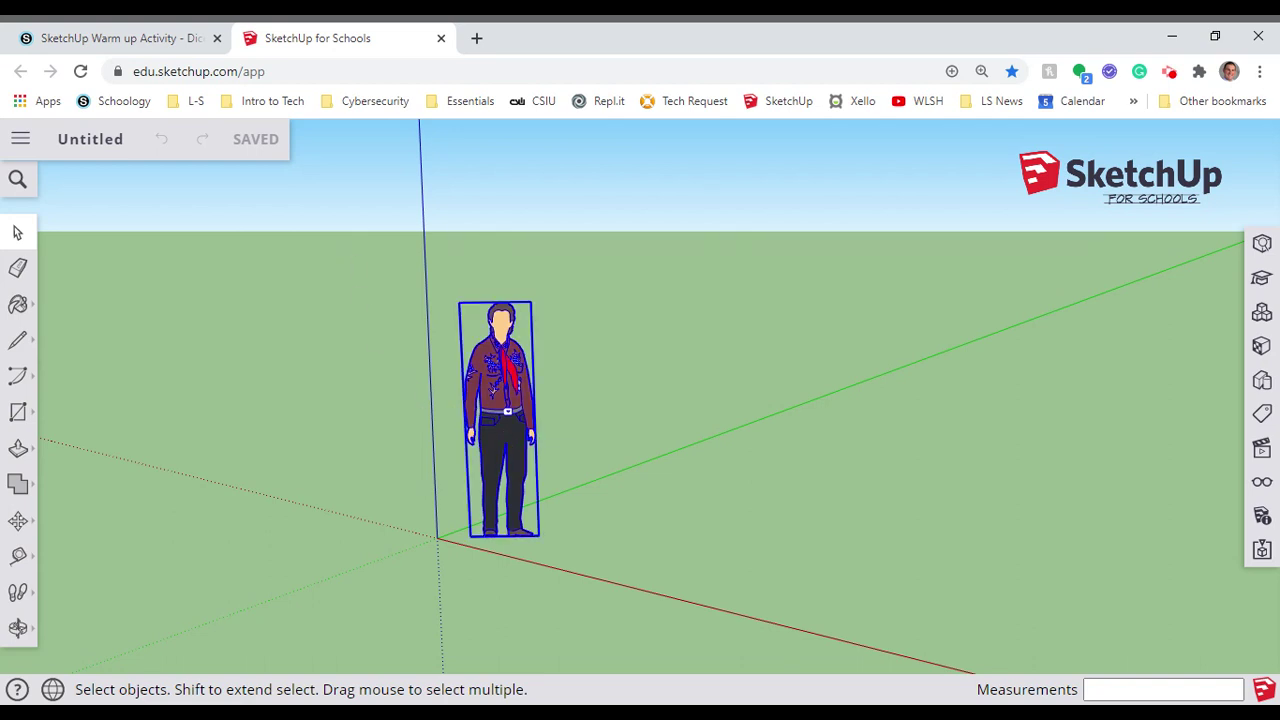
key("Delete")
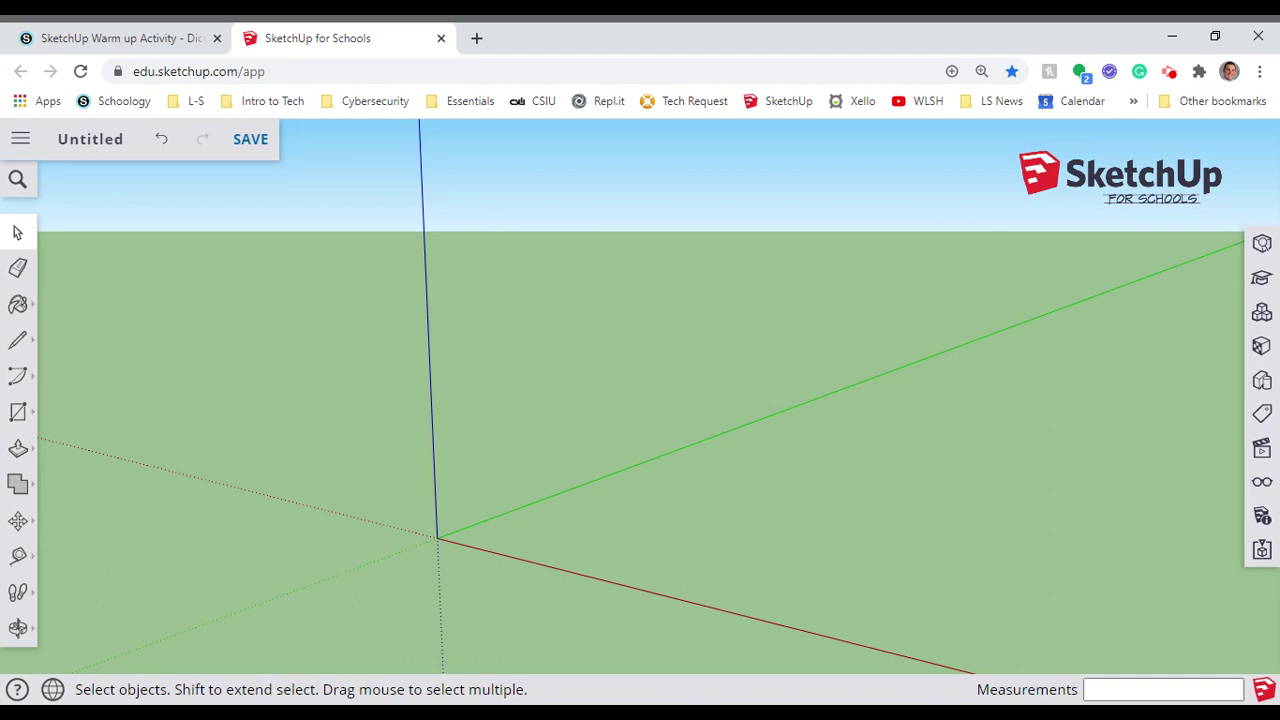
Pan the view so the origin shifts right, then orbit to tilt it.
key("h")
left_click_drag(400, 526, 610, 408)
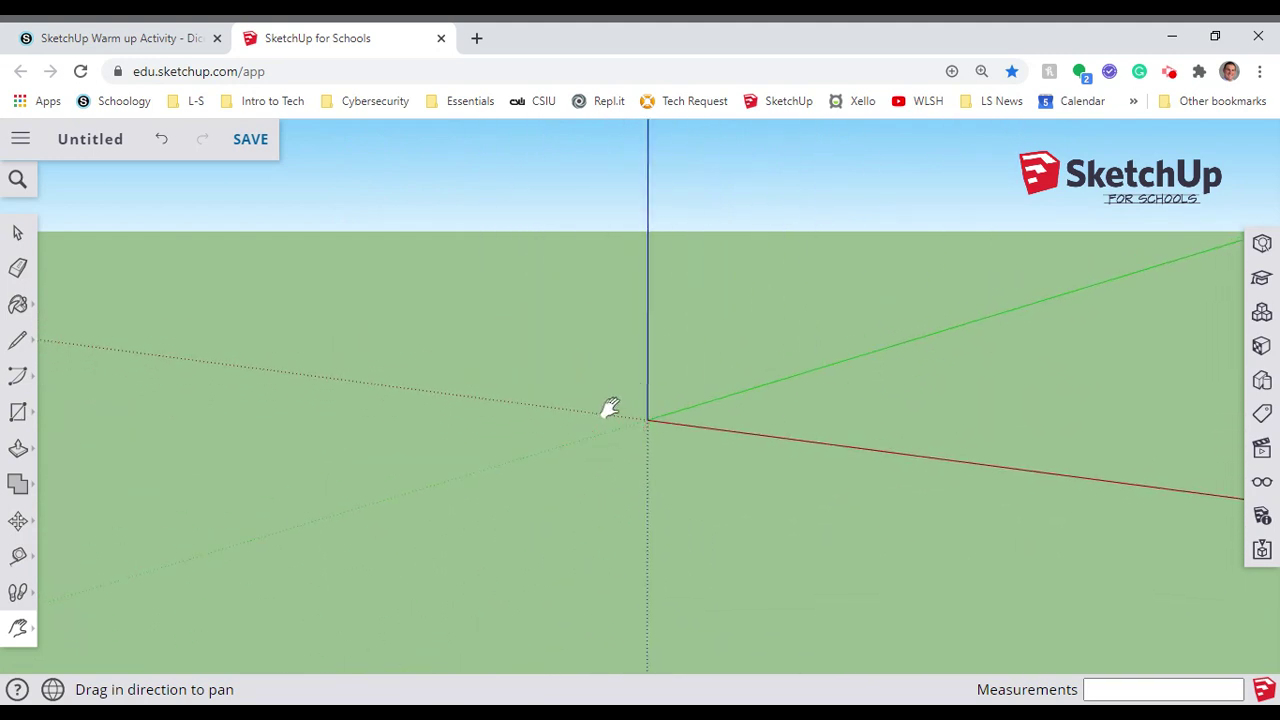
key("o")
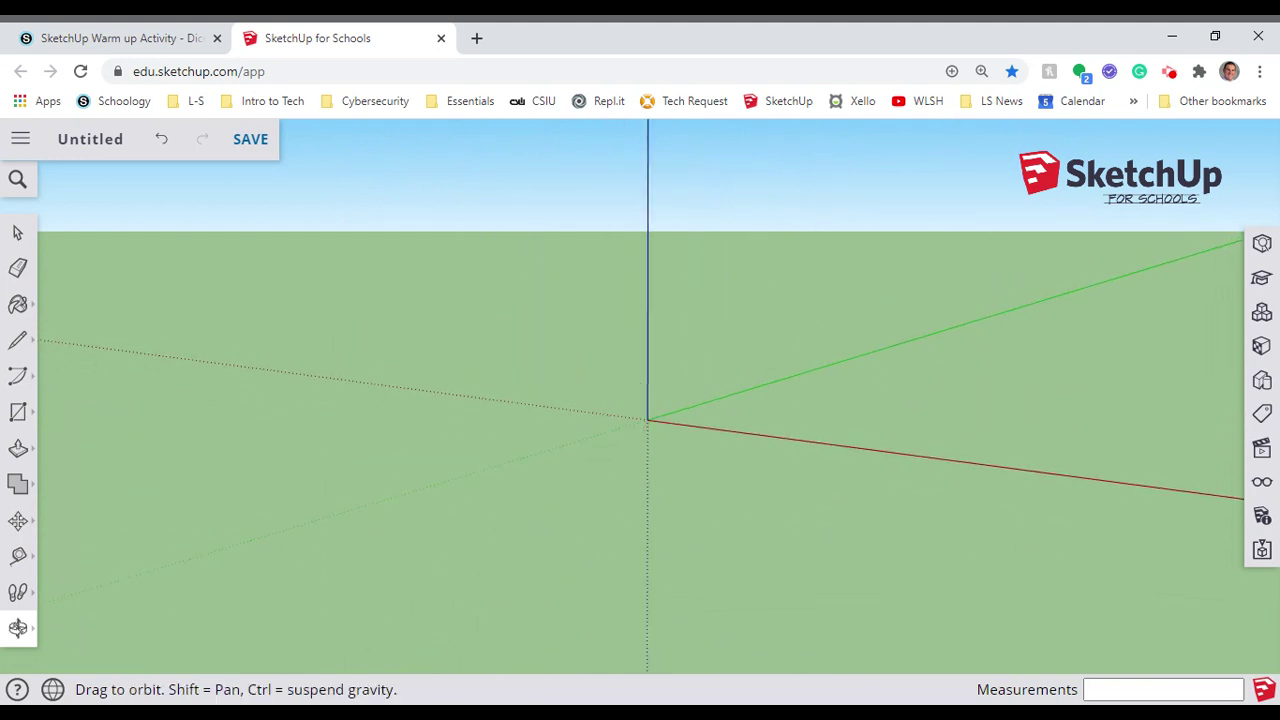
left_click_drag(623, 351, 649, 369)
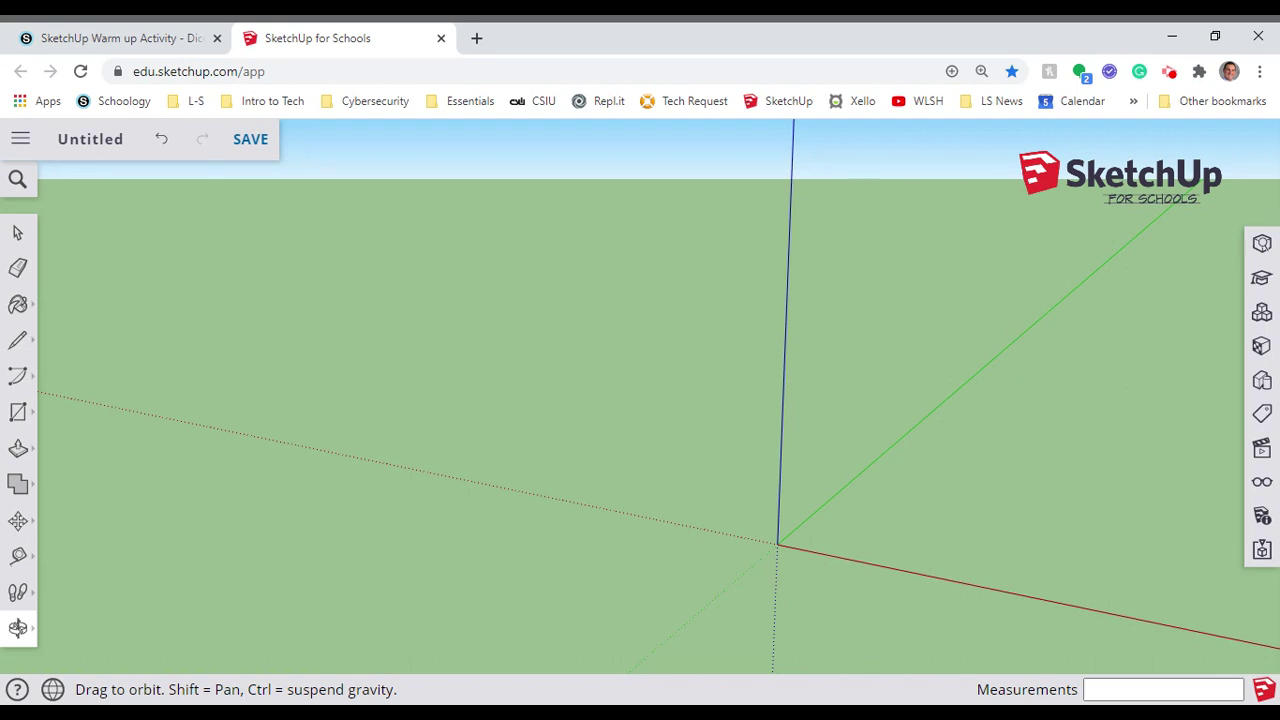
key("r")
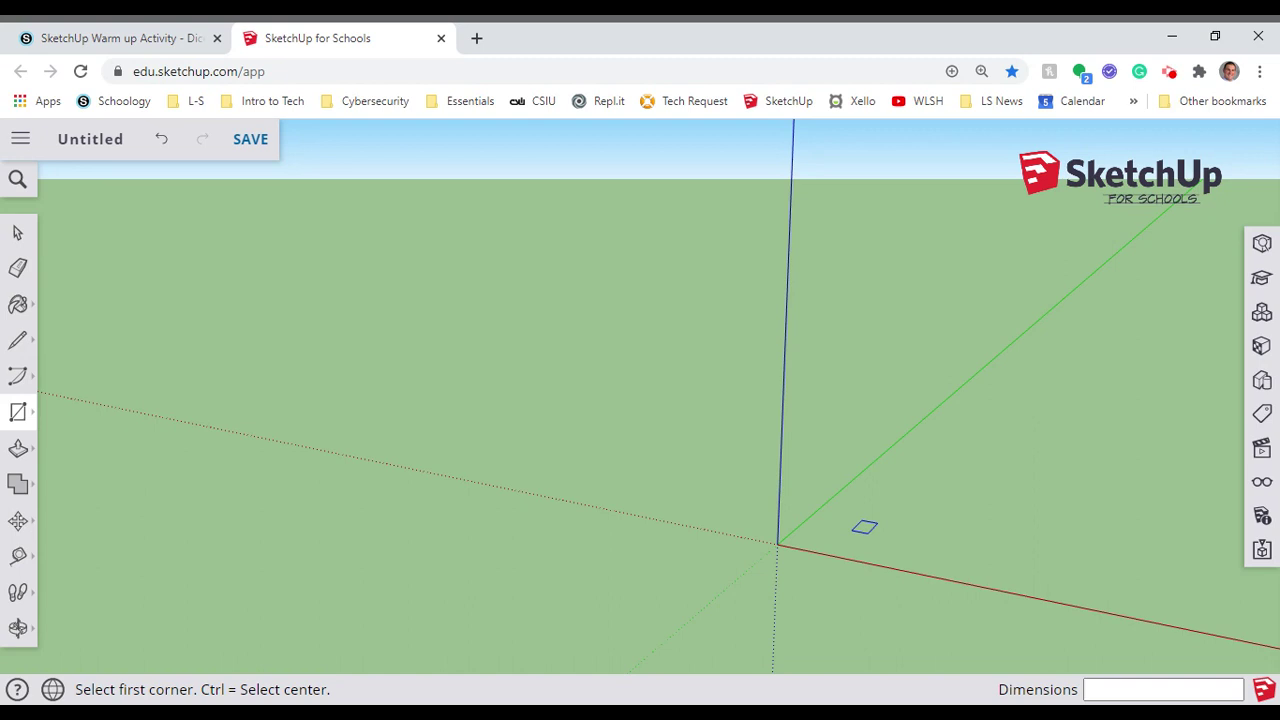
Draw a 12,12 rectangle on the ground near the origin.
left_click(852, 531)
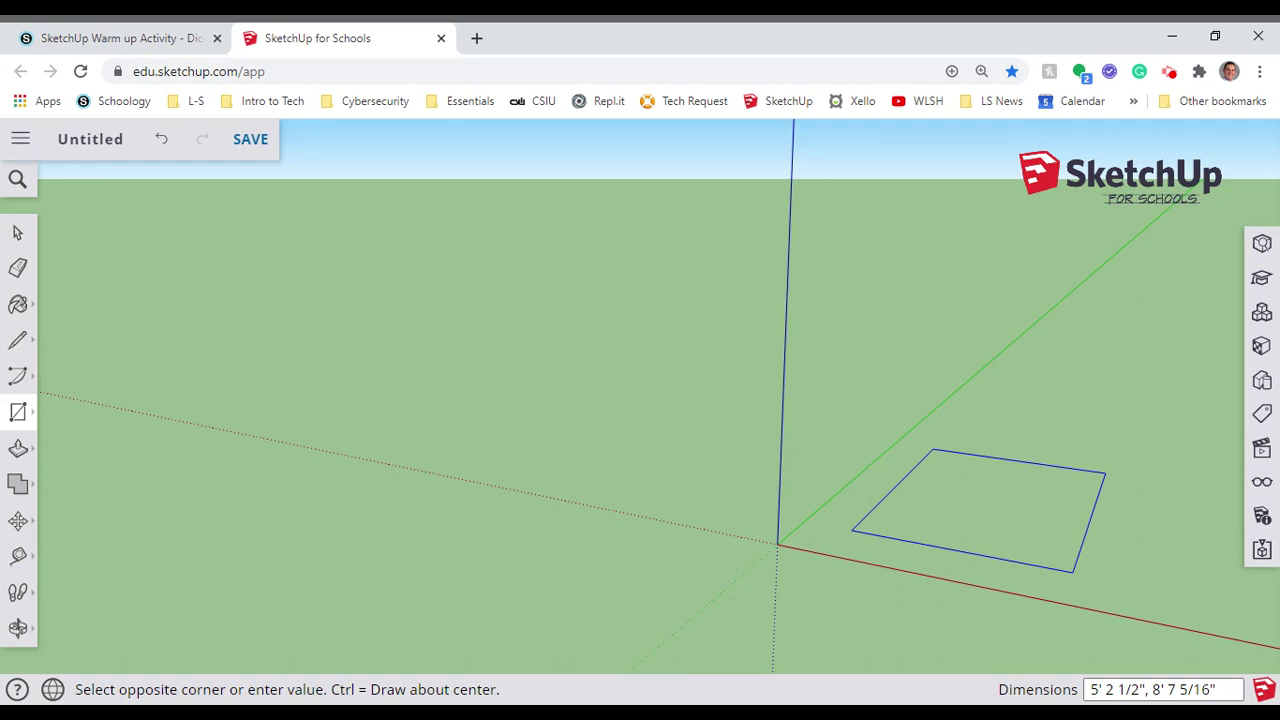
type("12,12")
key("Return")
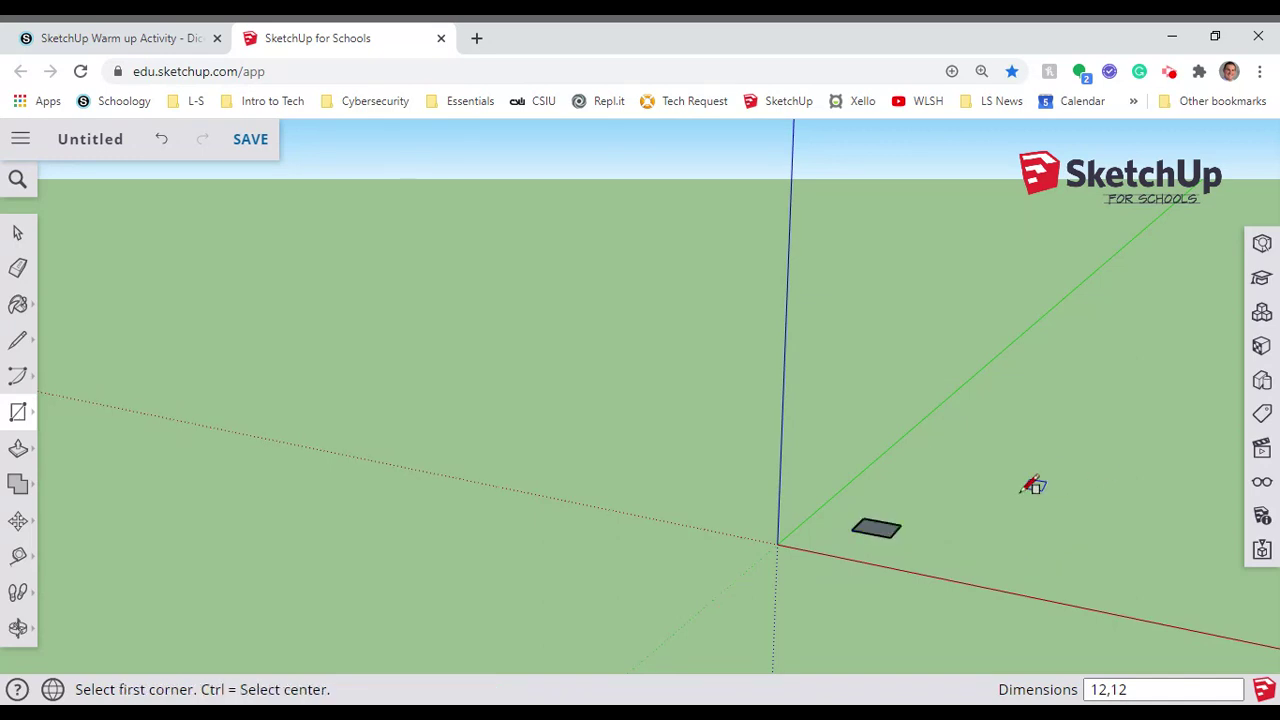
Select the rectangle's face and edges with a right-to-left crossing box.
scroll(973, 506, "down", 5)
scroll(976, 504, "up", 10)
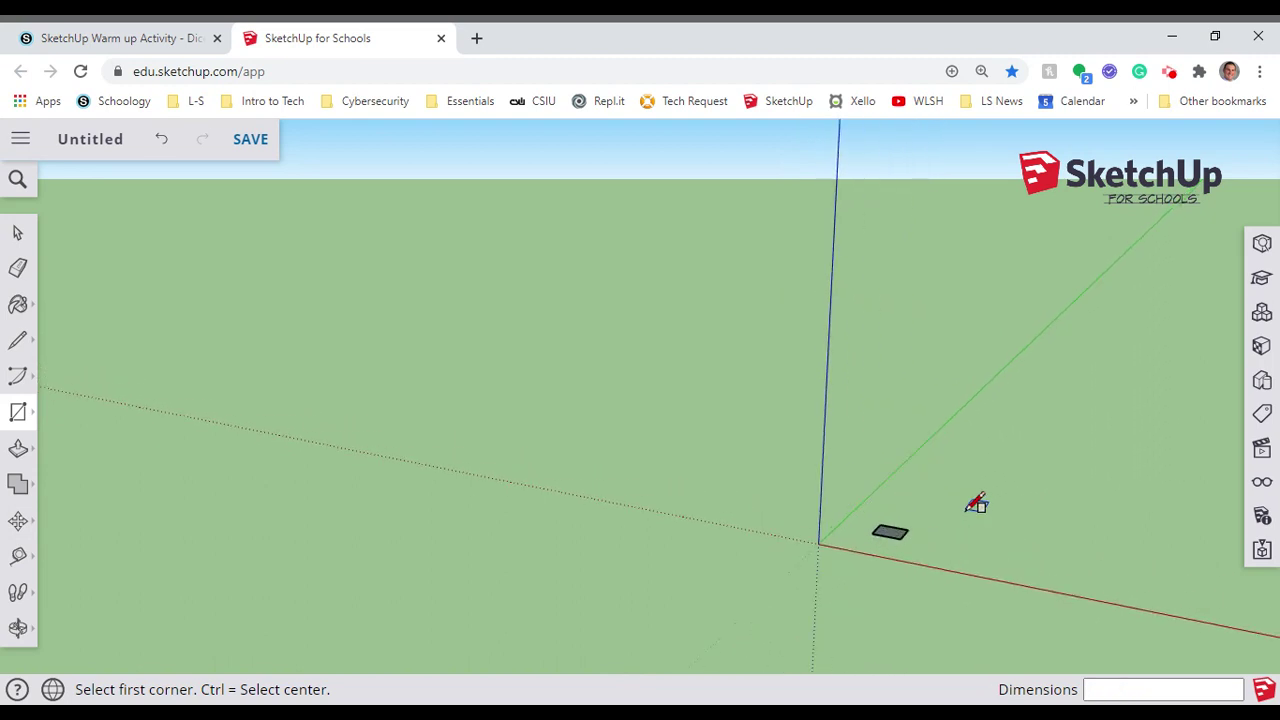
scroll(983, 543, "up", 6)
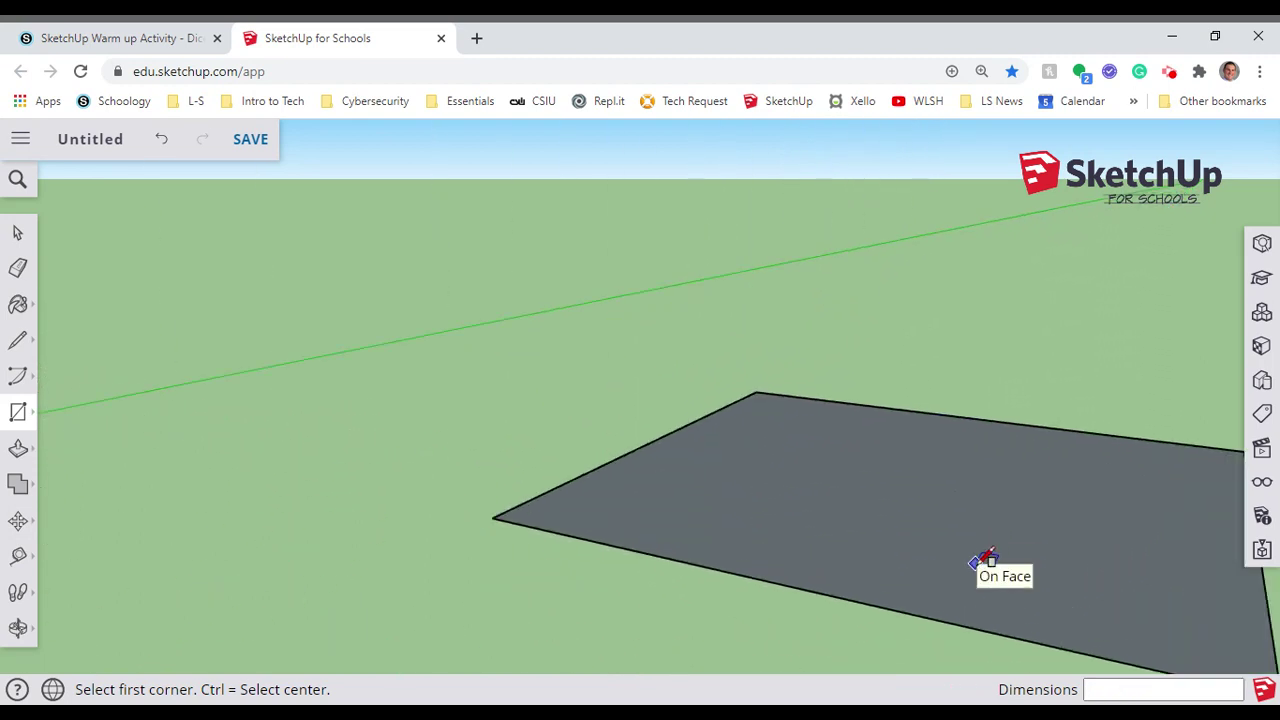
scroll(975, 558, "down", 8)
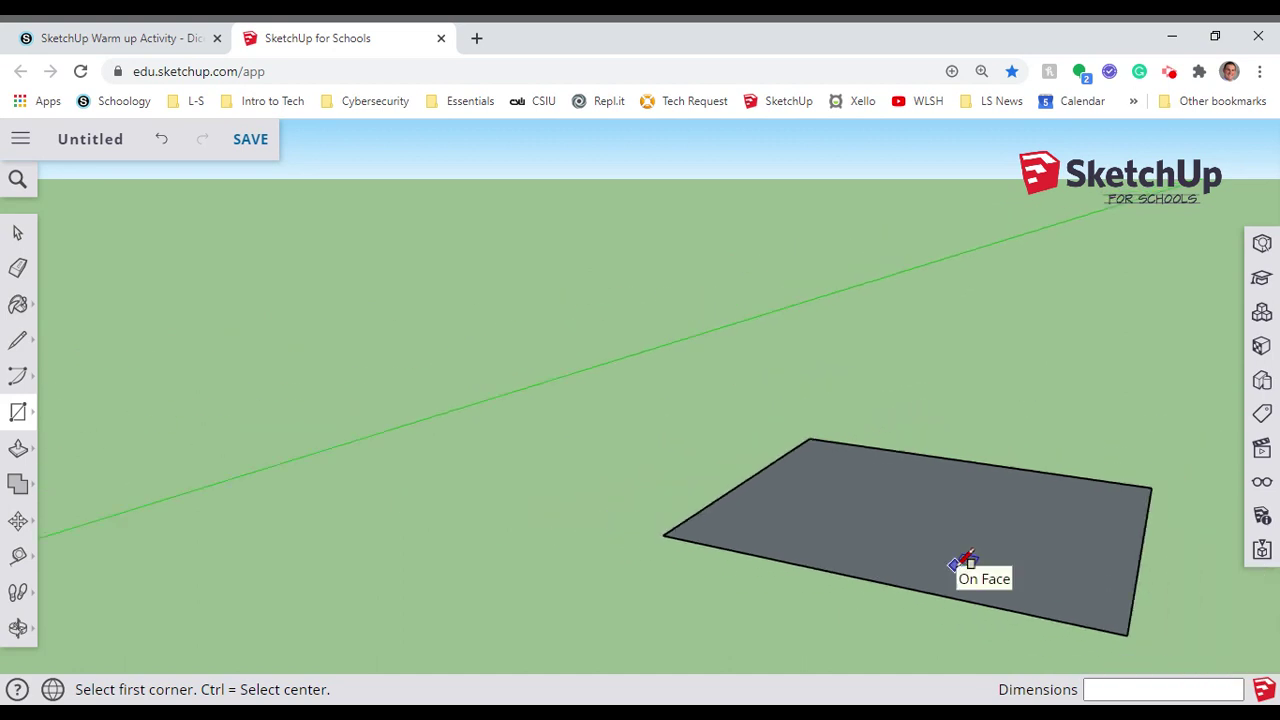
scroll(965, 560, "down", 4)
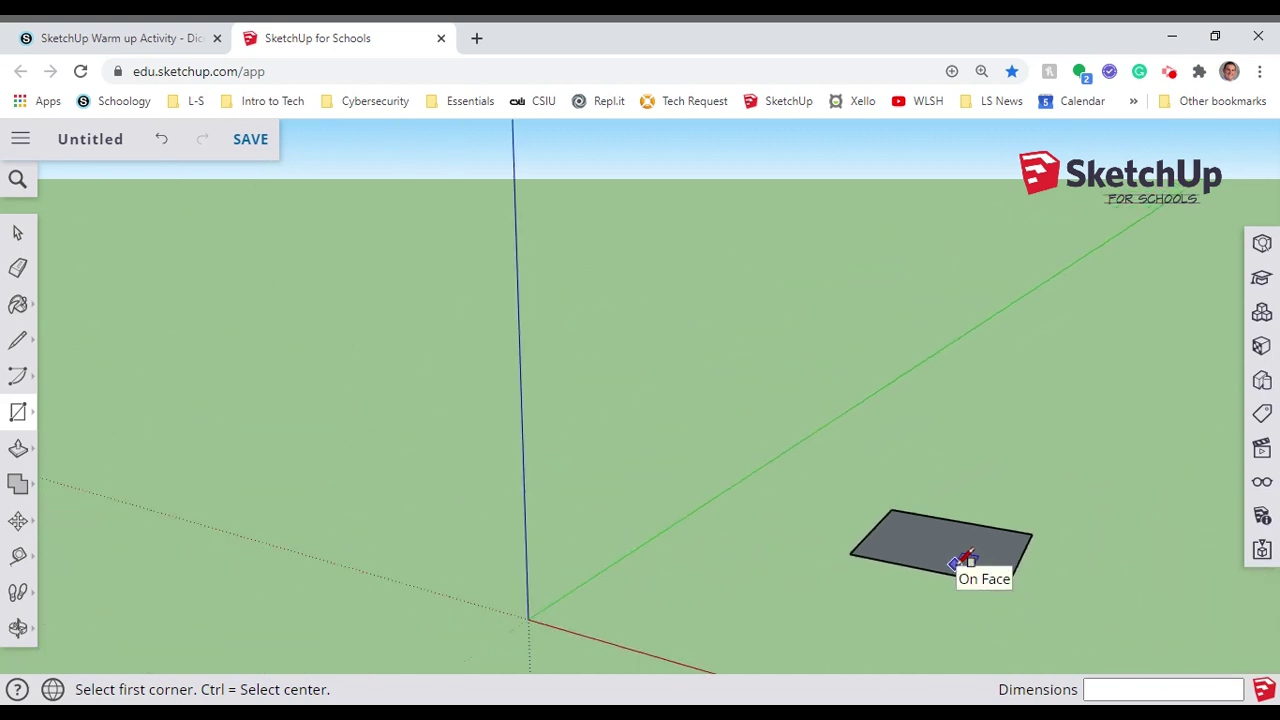
key("ctrl")
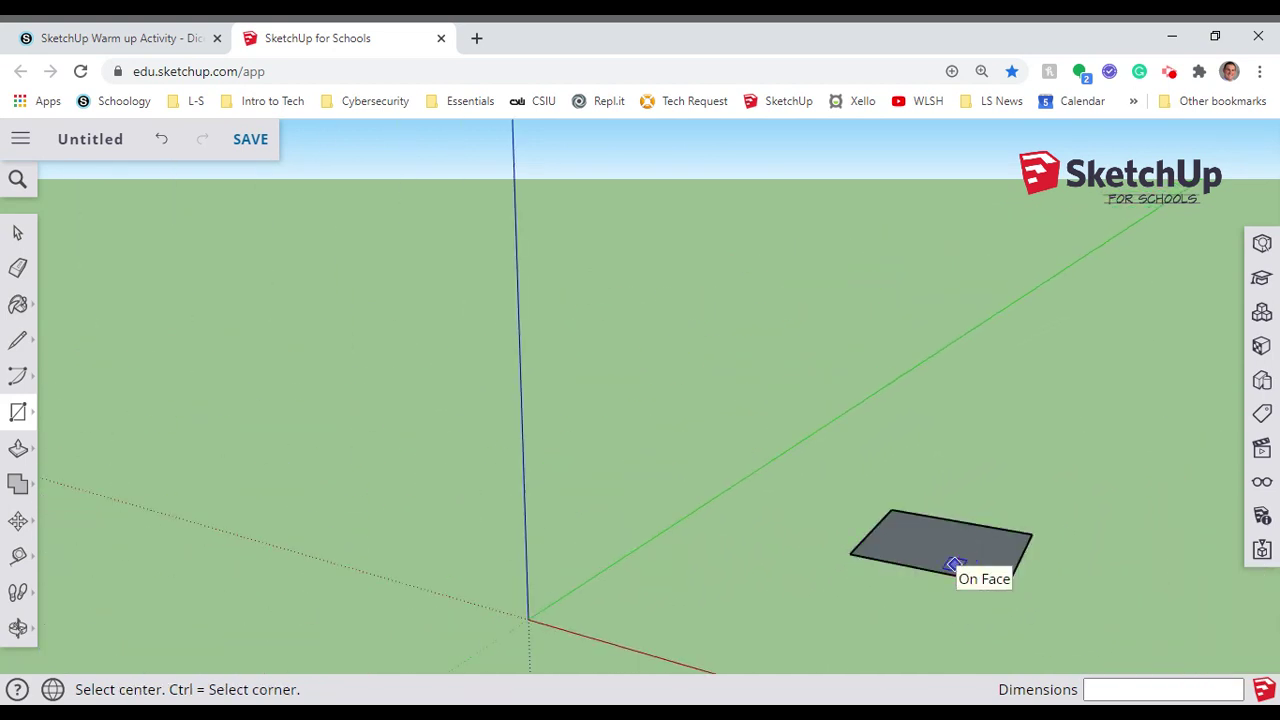
left_click(16, 230)
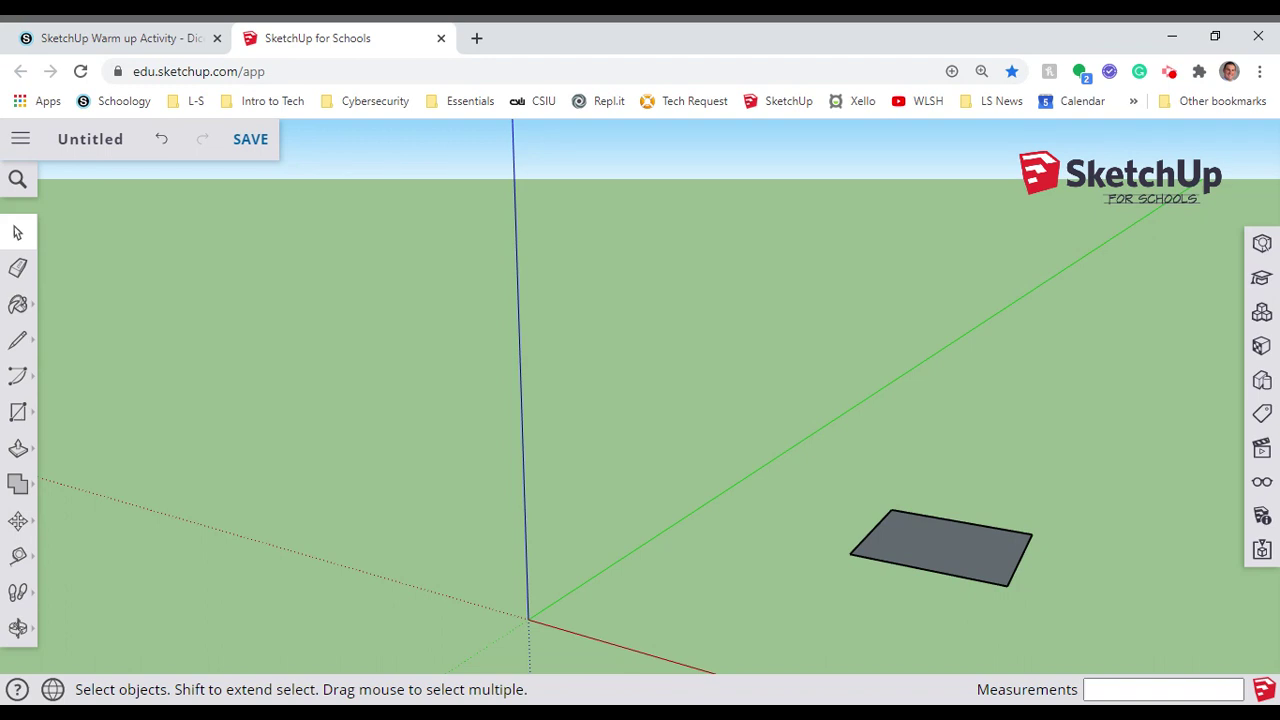
scroll(949, 568, "up", 4)
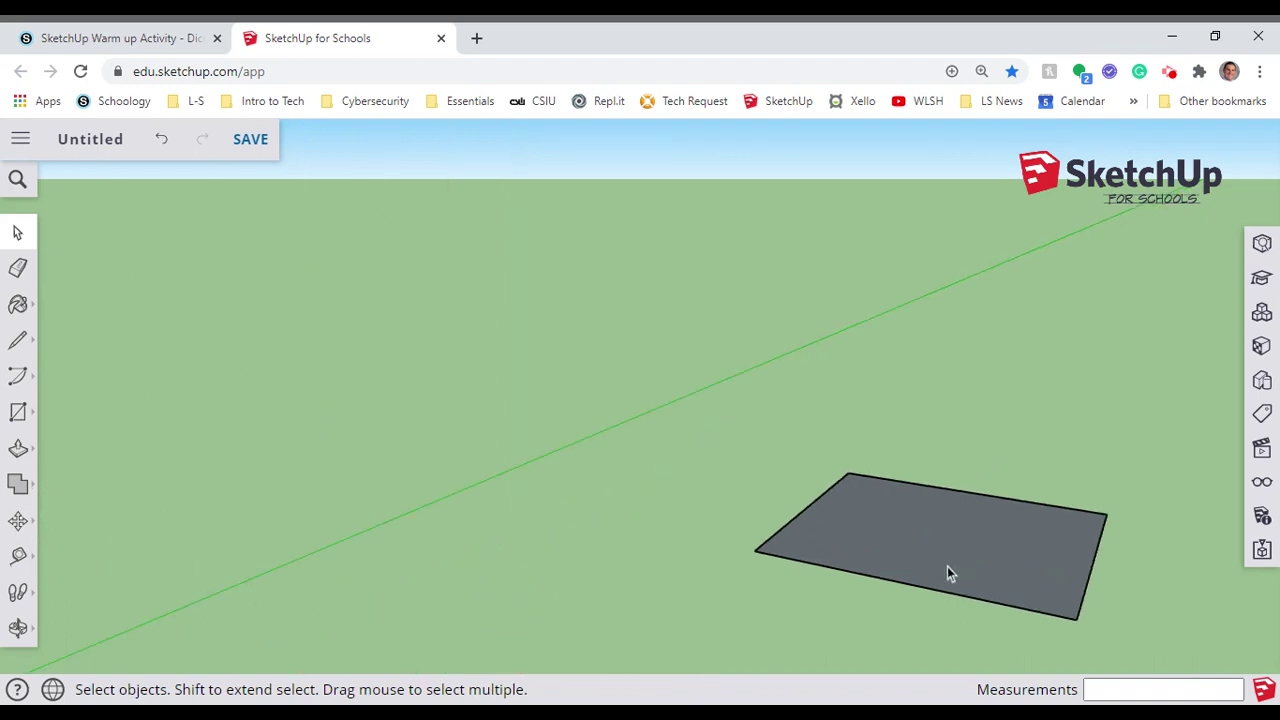
scroll(1168, 618, "down", 1)
left_click_drag(1166, 518, 817, 640)
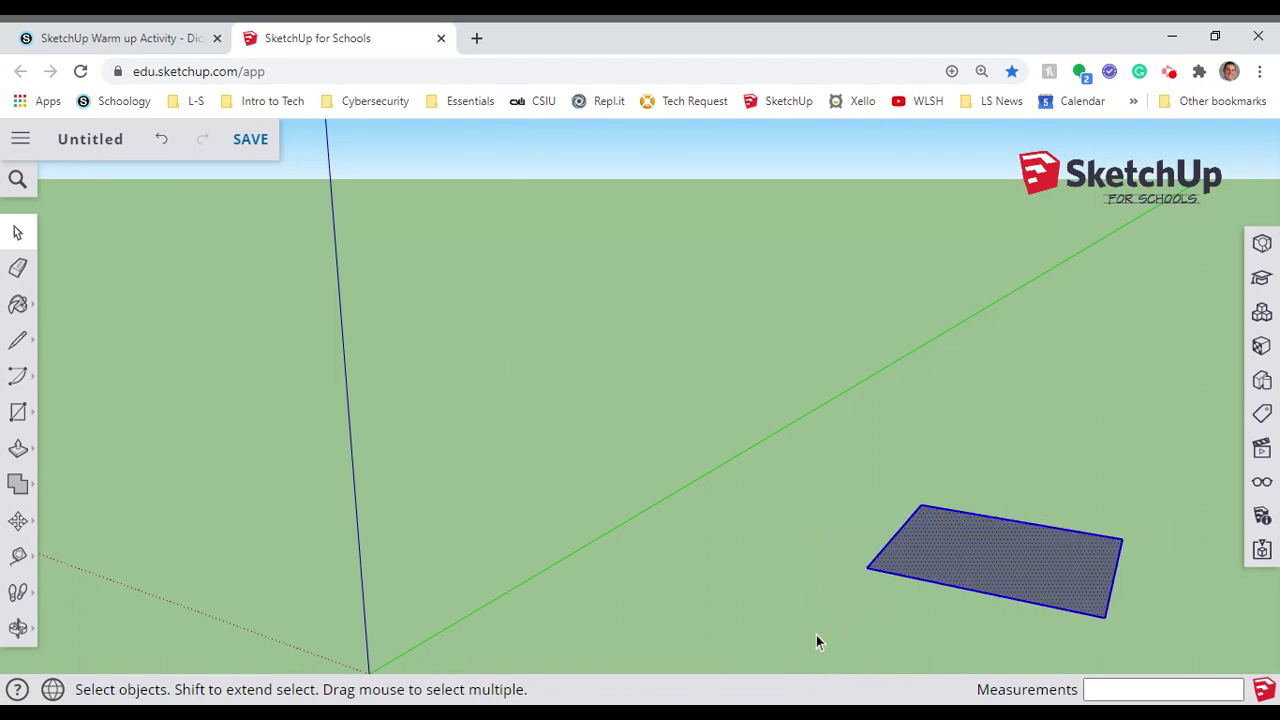
Delete the selected rectangle and draw a new 12,12 inch square face on the ground.
key("Delete")
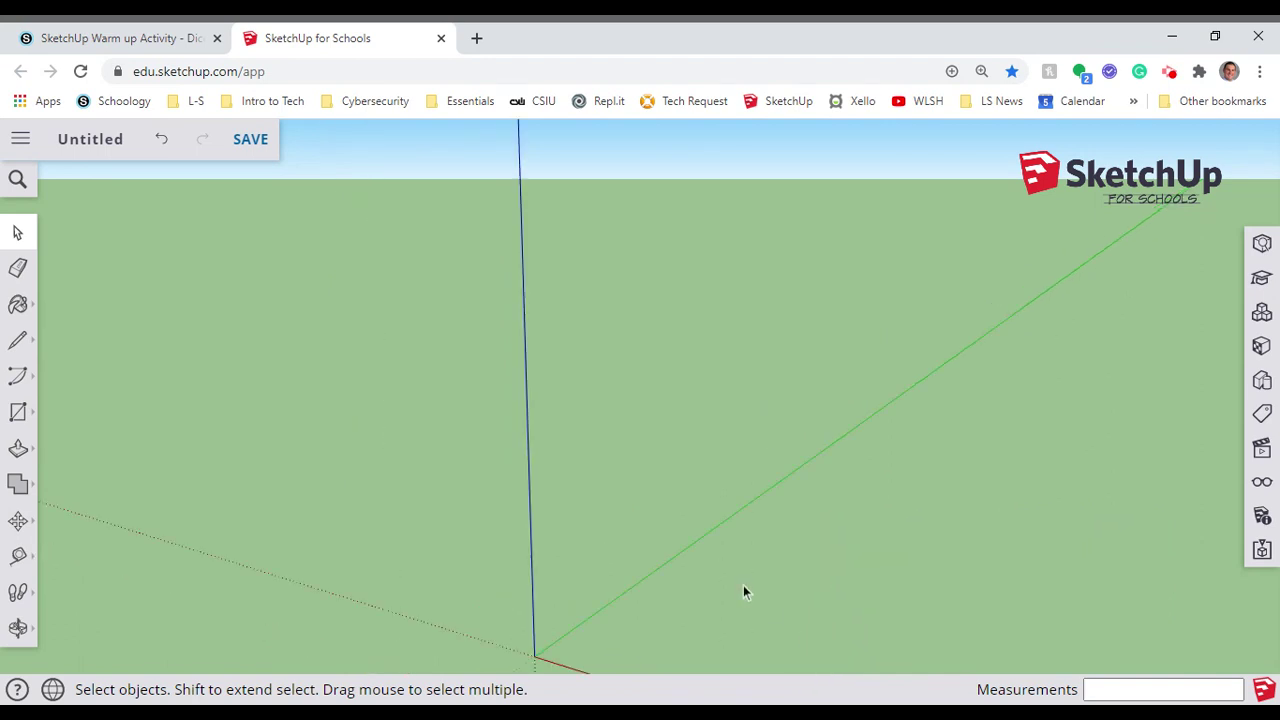
key("e")
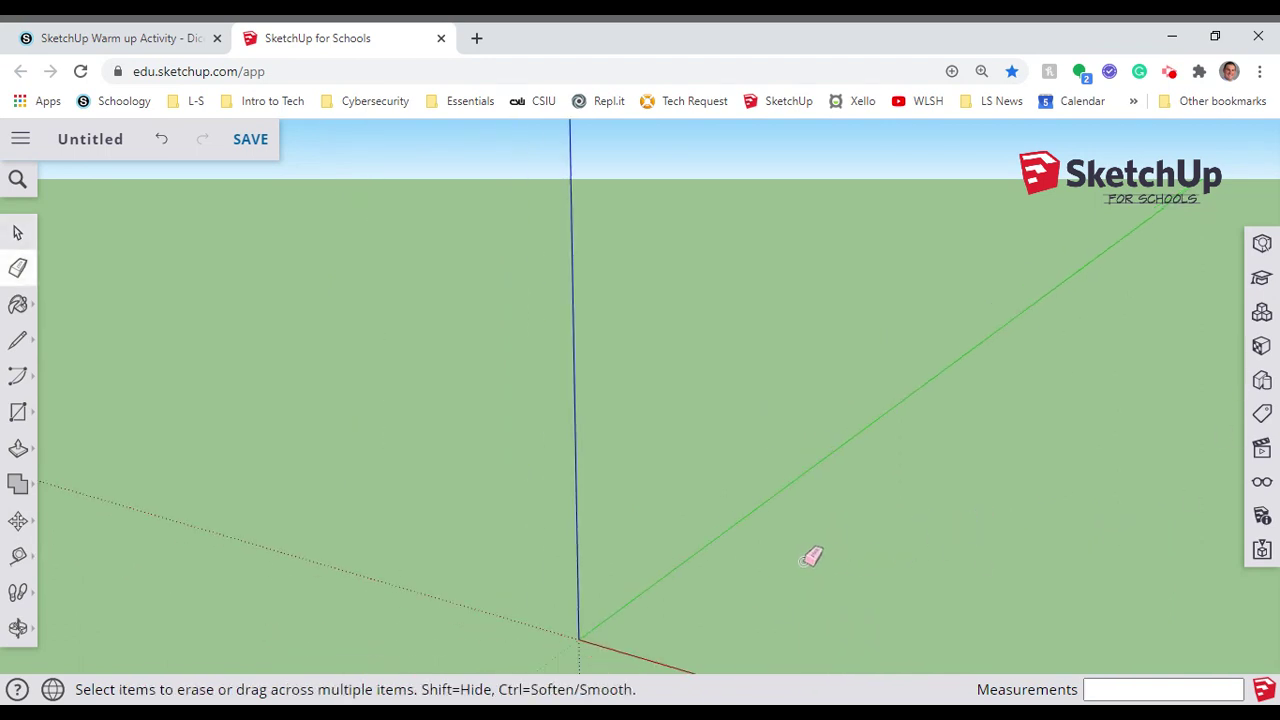
key("r")
left_click(738, 607)
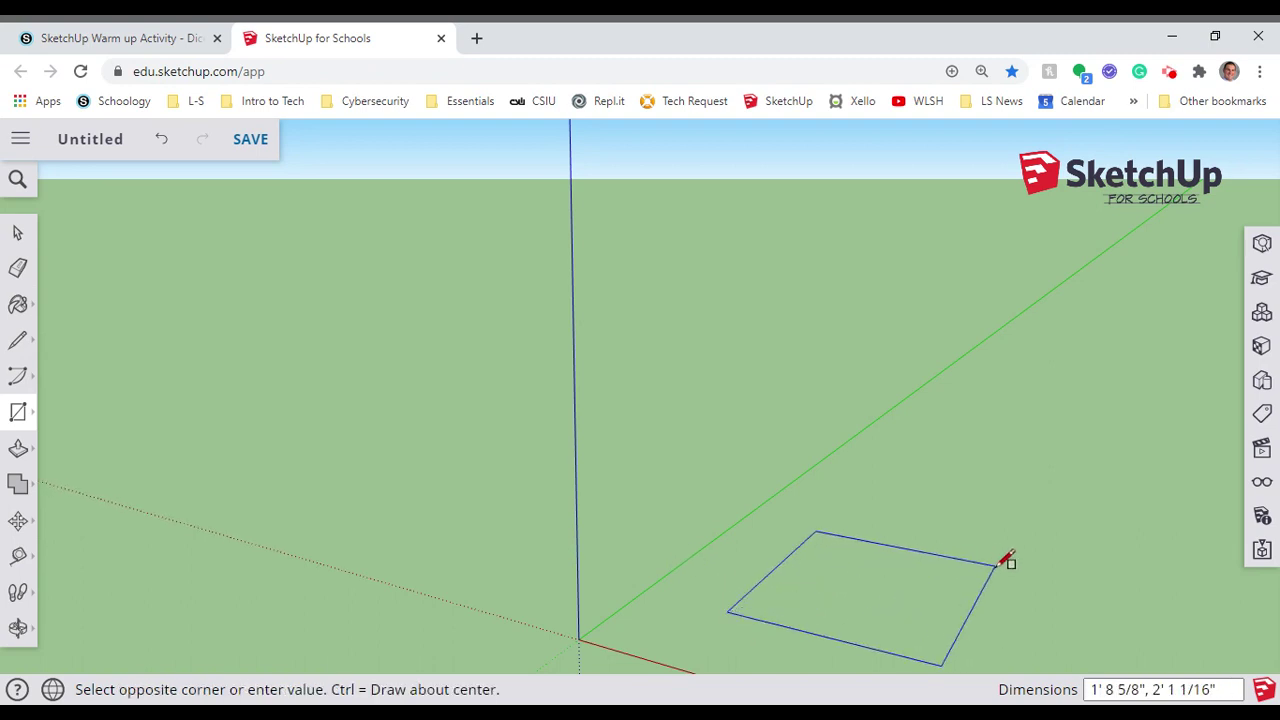
type("12,12")
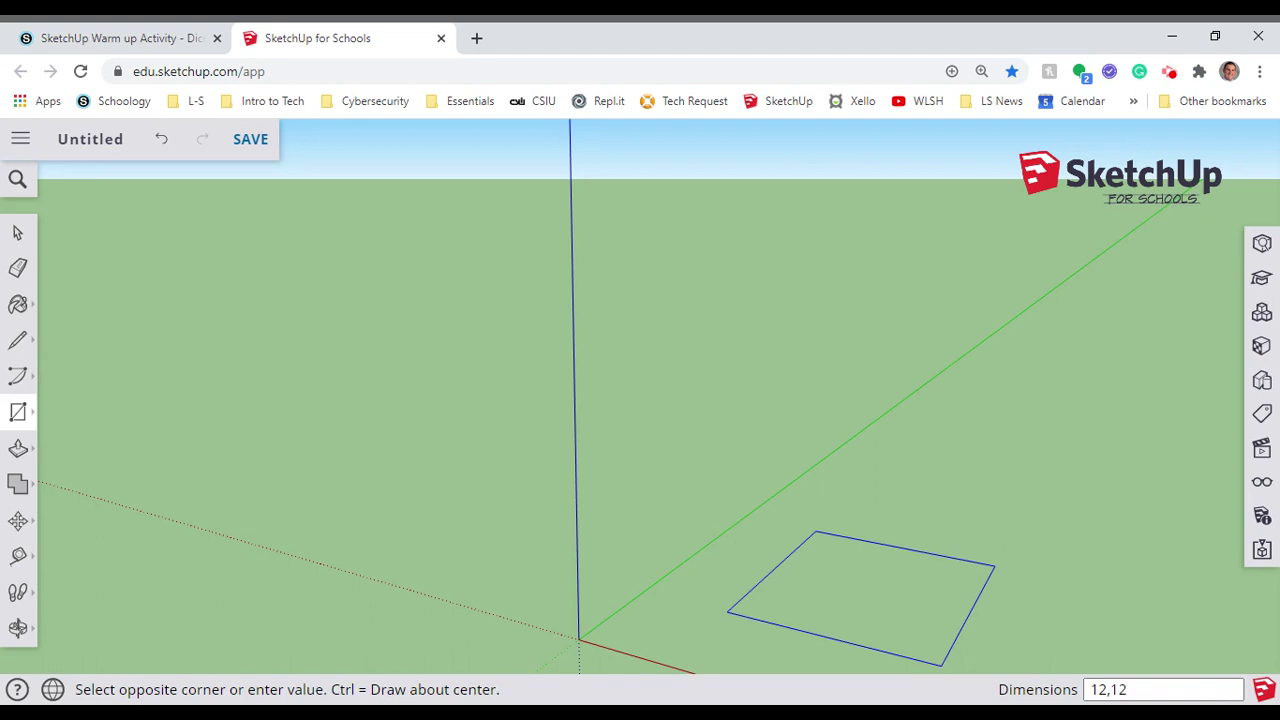
key("Return")
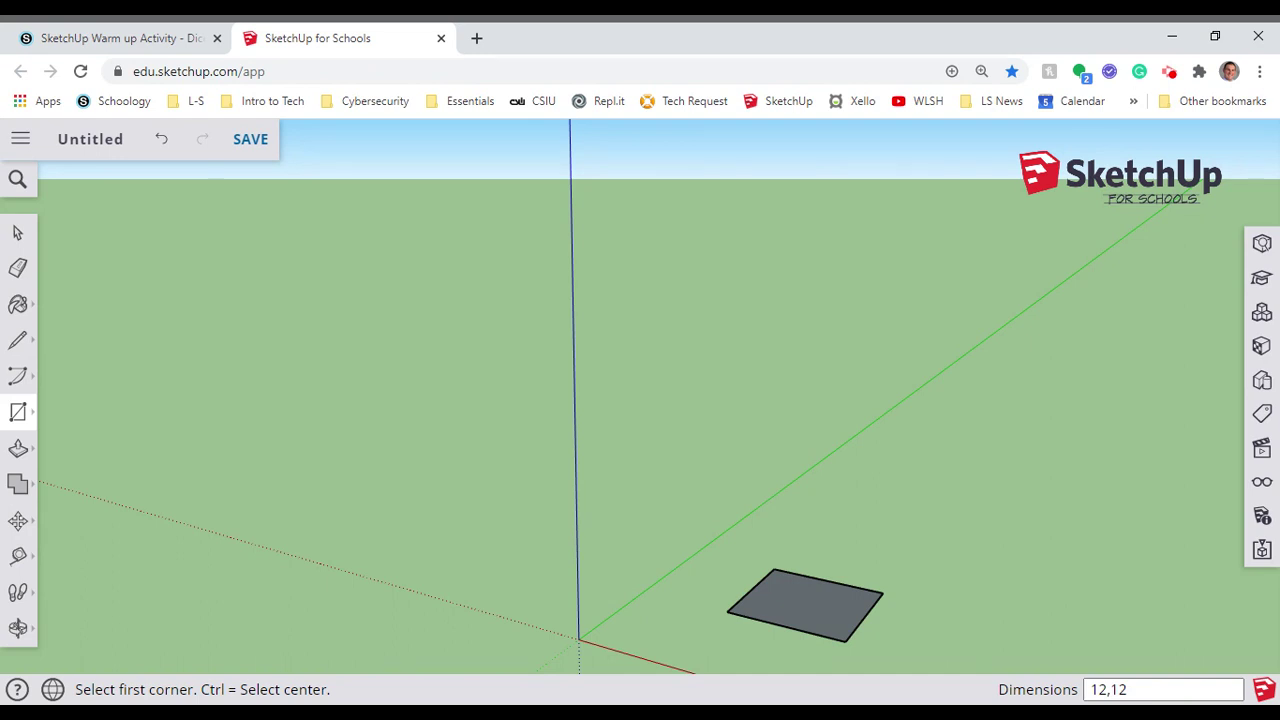
key("p")
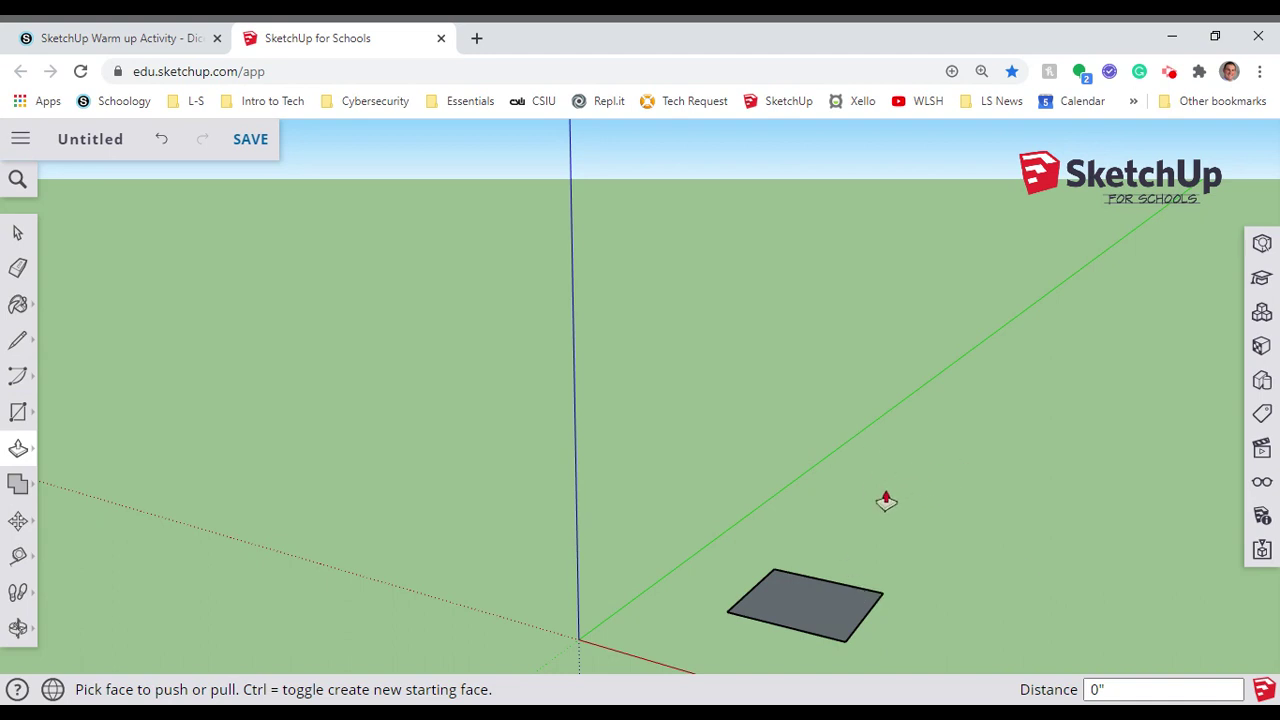
Push/Pull the square face up 12 inches into a cube.
left_click(829, 601)
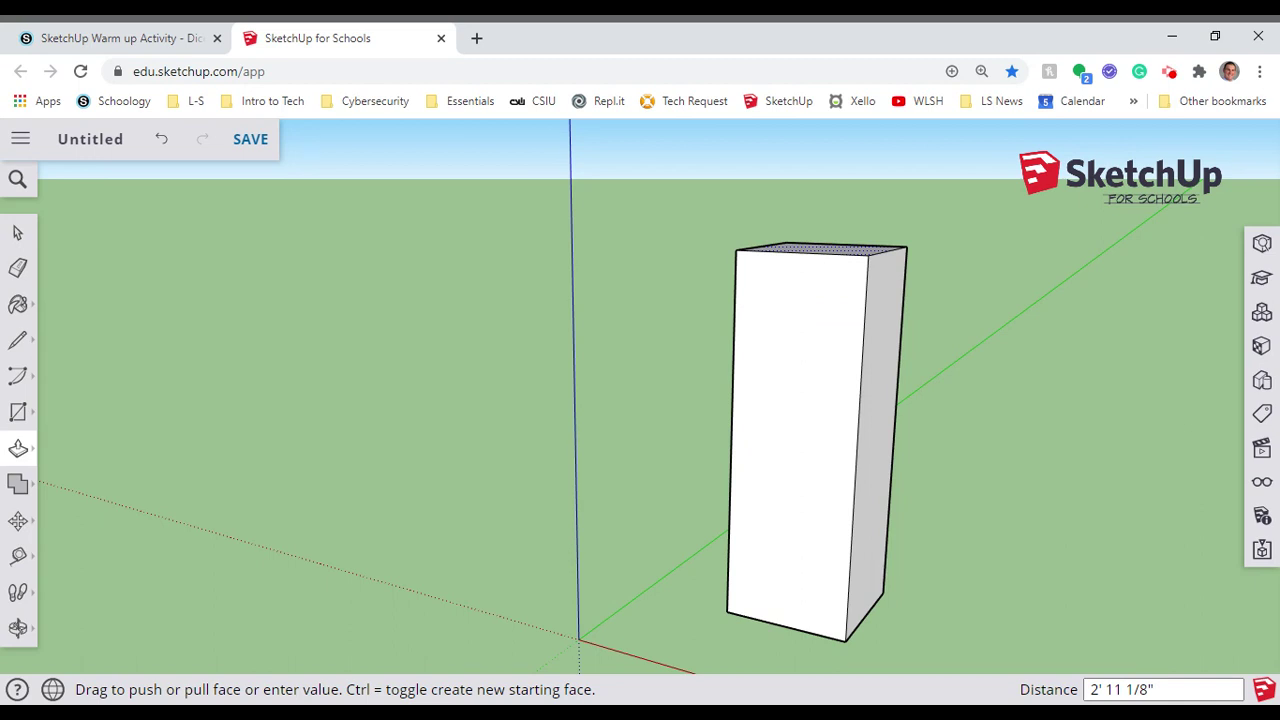
type("12")
key("Return")
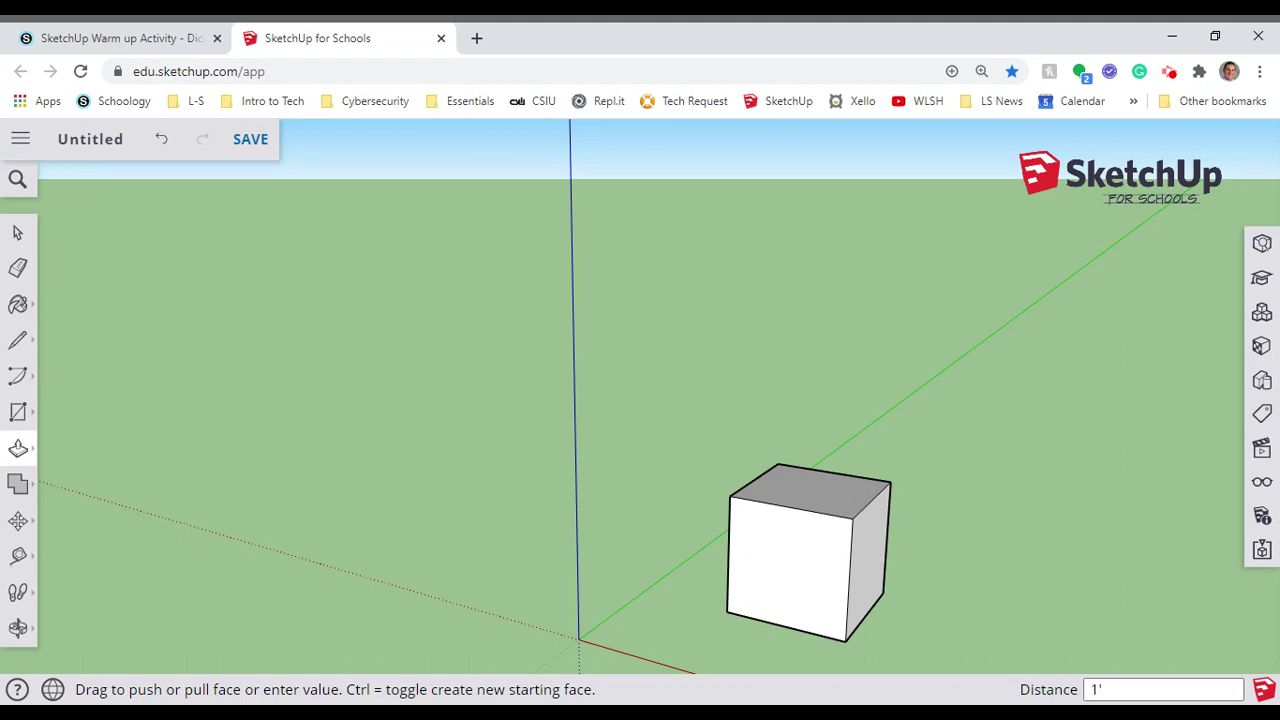
Pan the view to centre the cube on screen.
key("h")
left_click_drag(858, 566, 746, 309)
key("o")
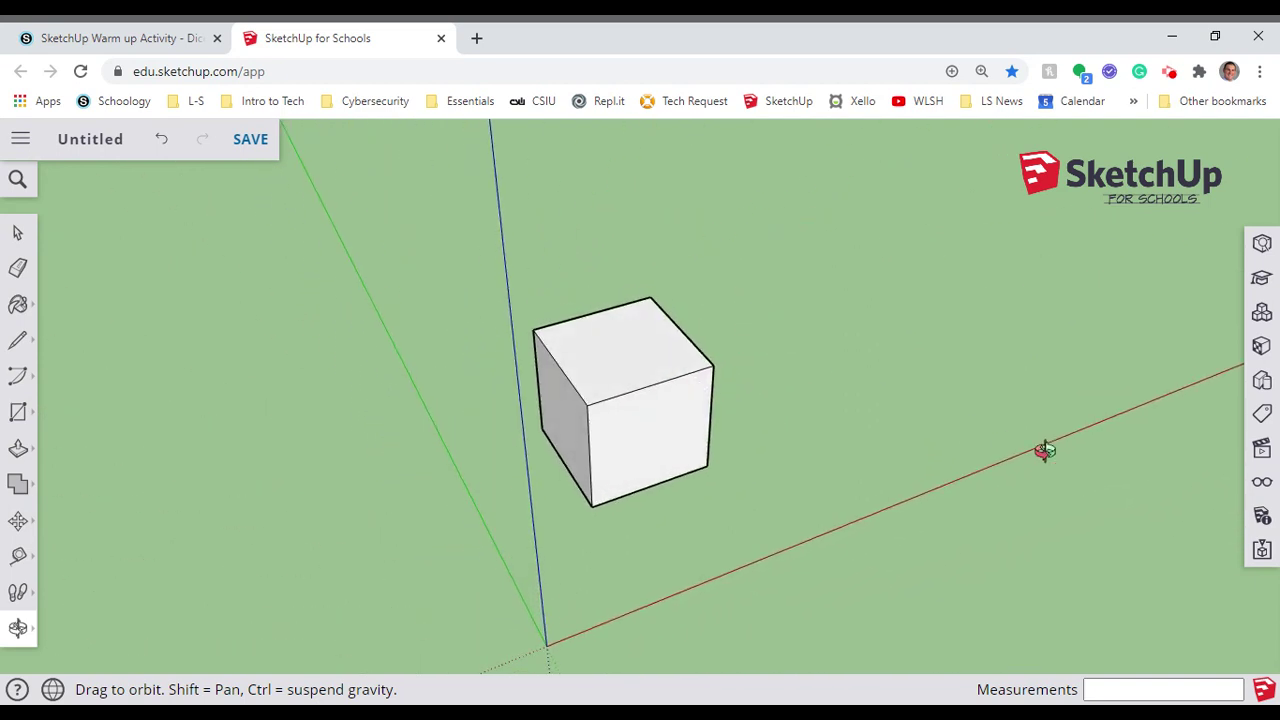
Open the Scenes panel and cycle through Iso, Front, Top and other standard views, ending on Iso.
left_click(1261, 452)
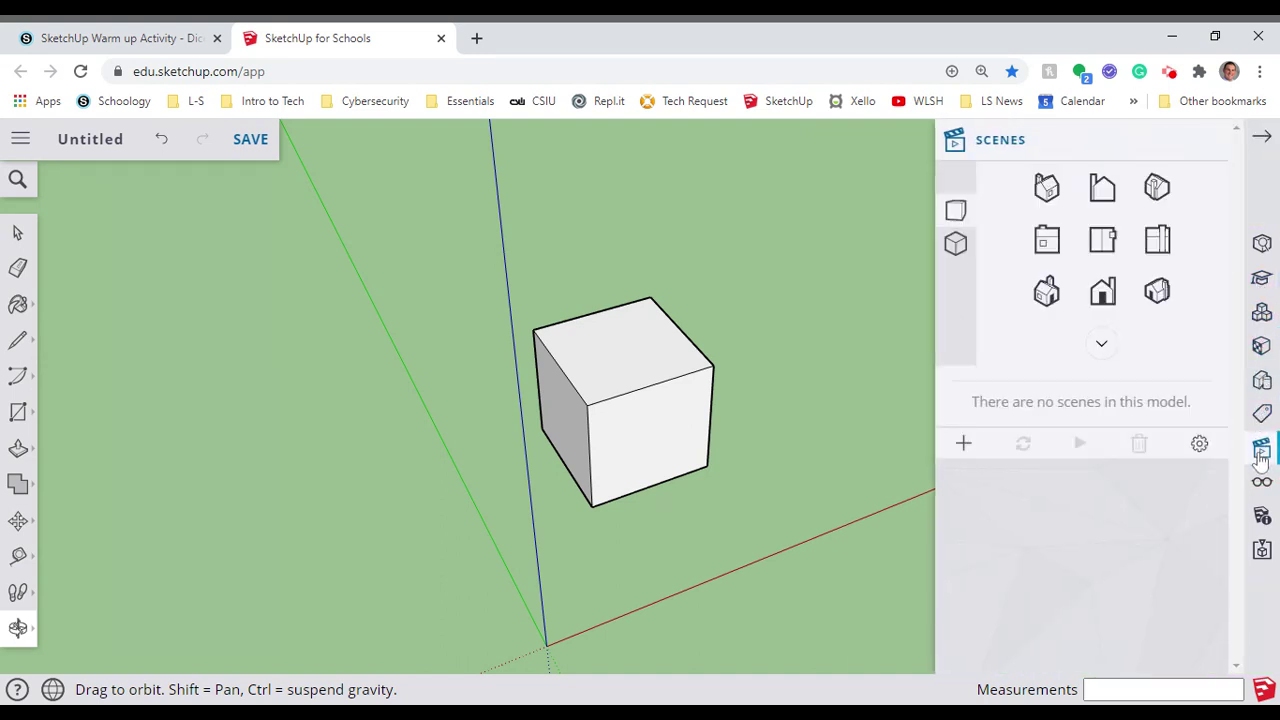
left_click(1047, 291)
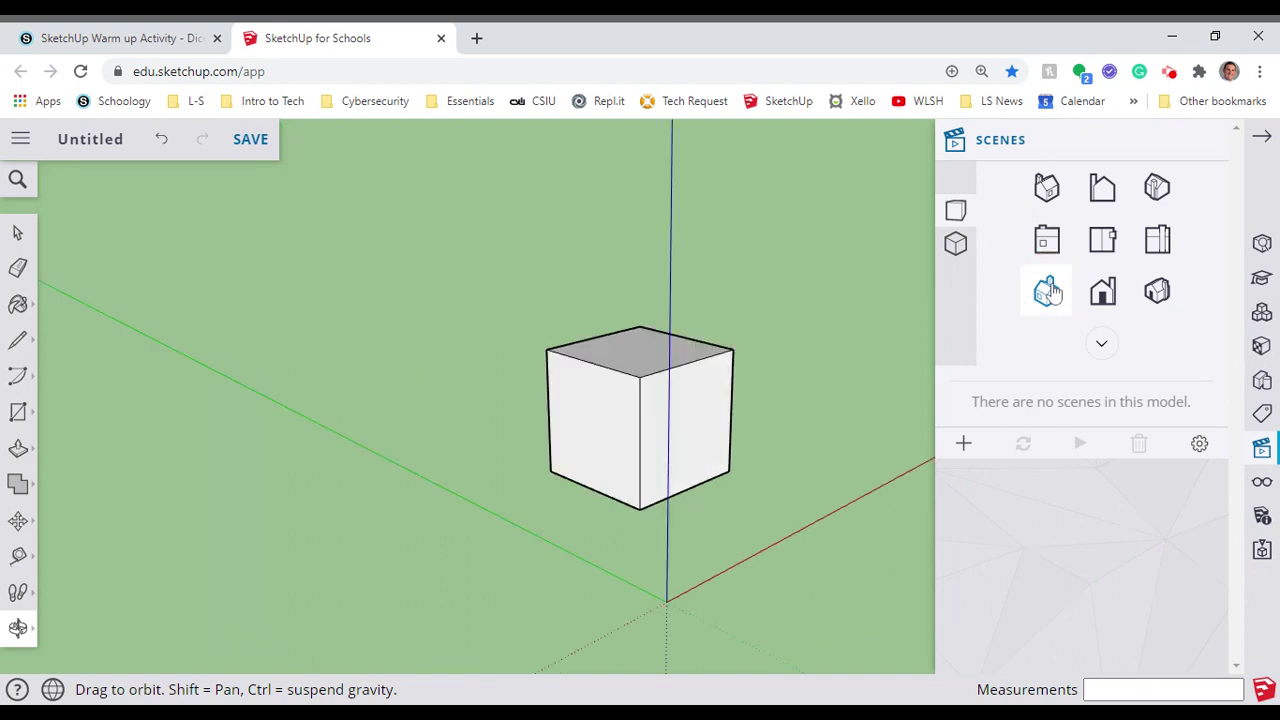
left_click(1094, 291)
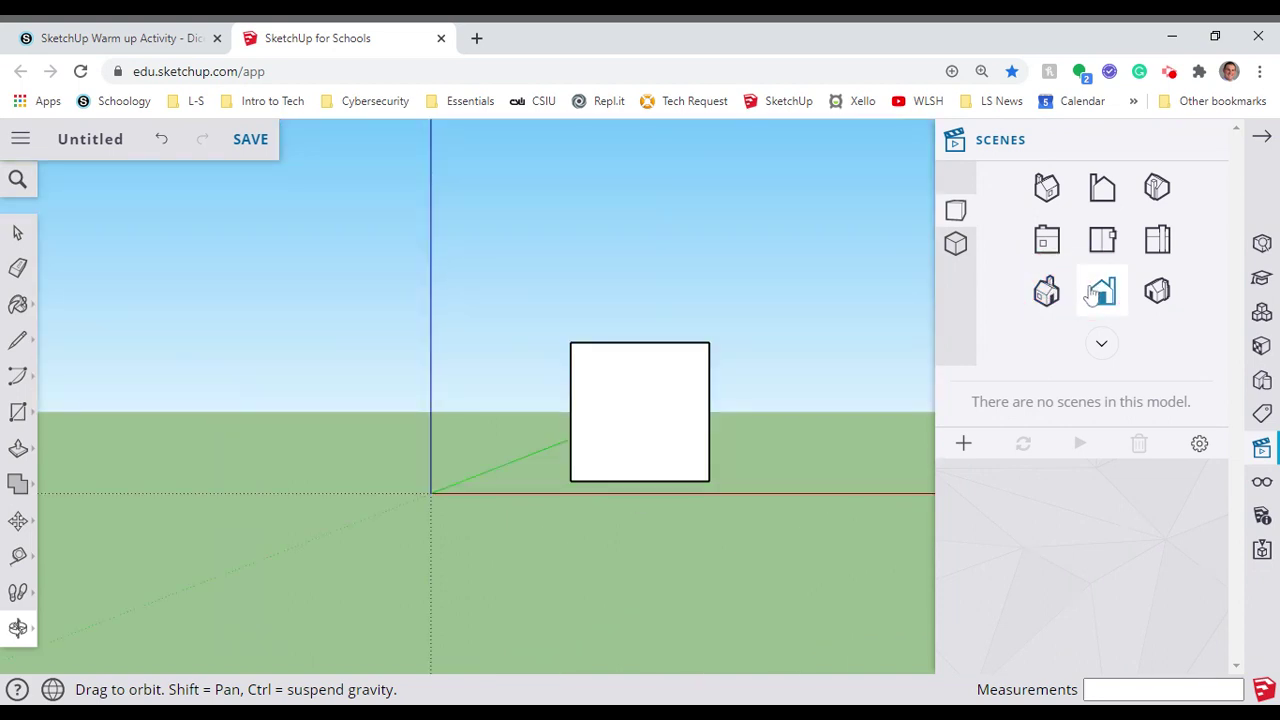
left_click(1127, 243)
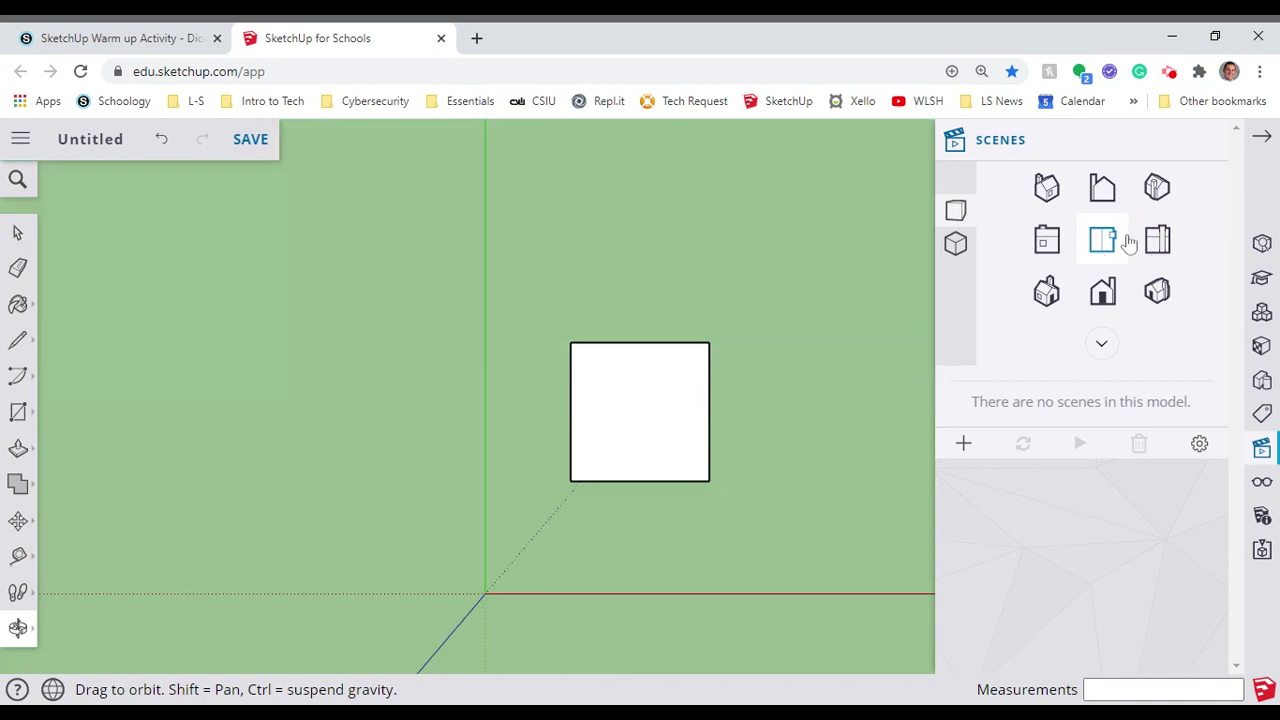
left_click(1156, 292)
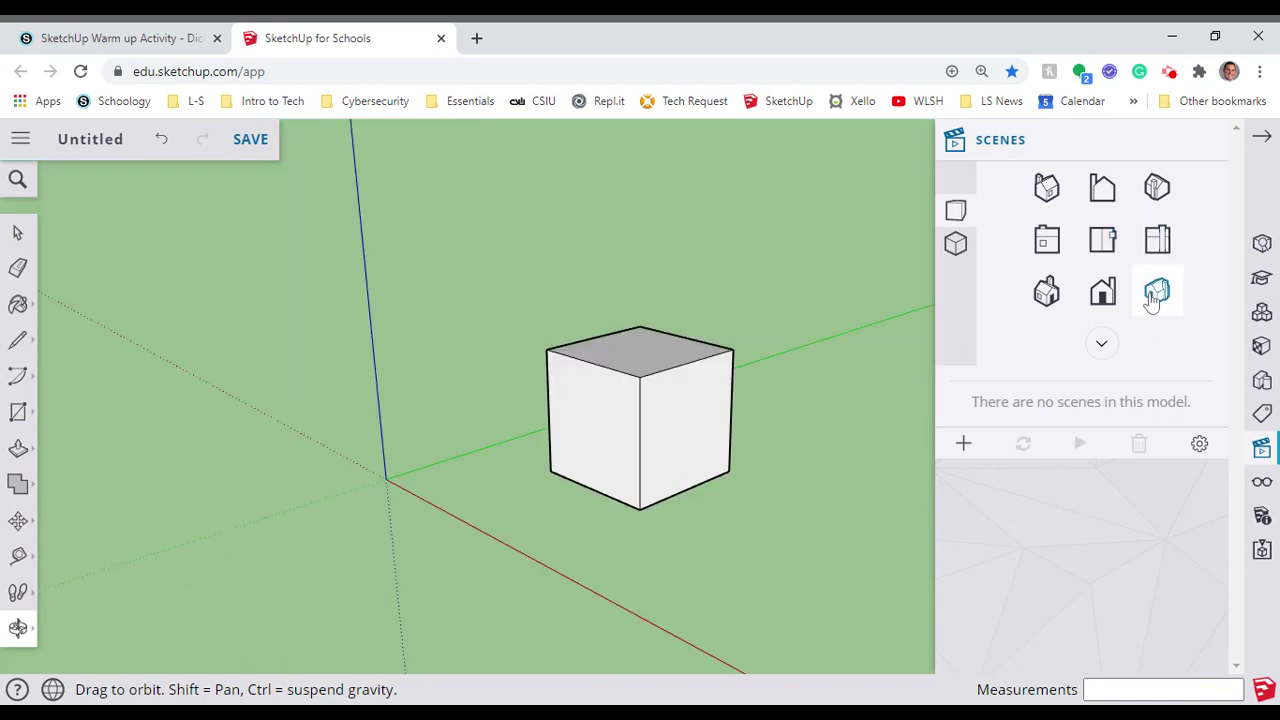
left_click(1156, 187)
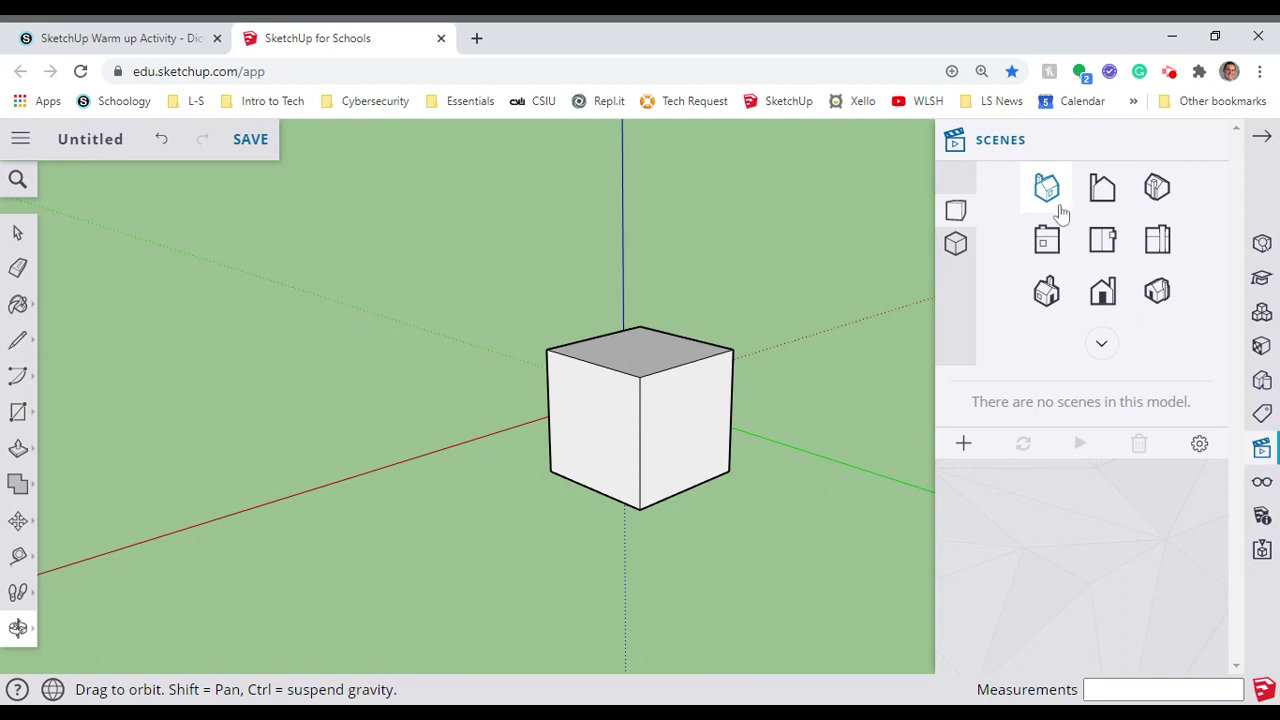
left_click(1046, 237)
left_click(1044, 306)
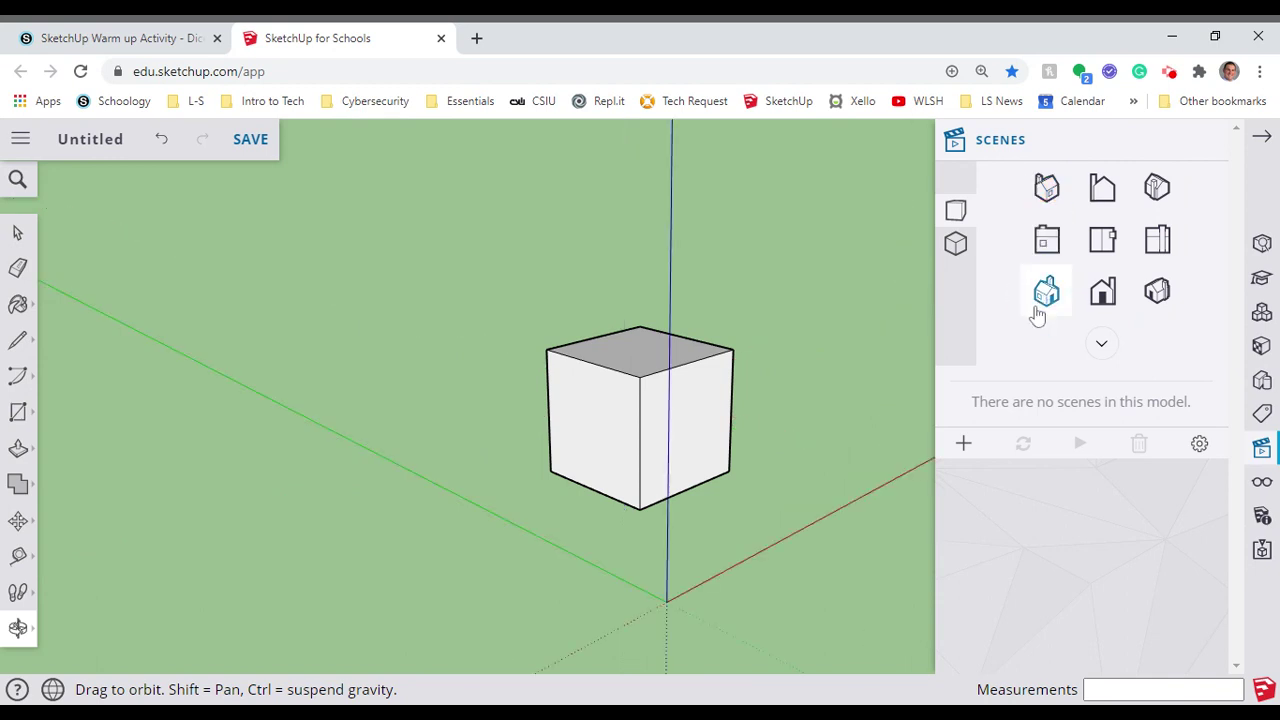